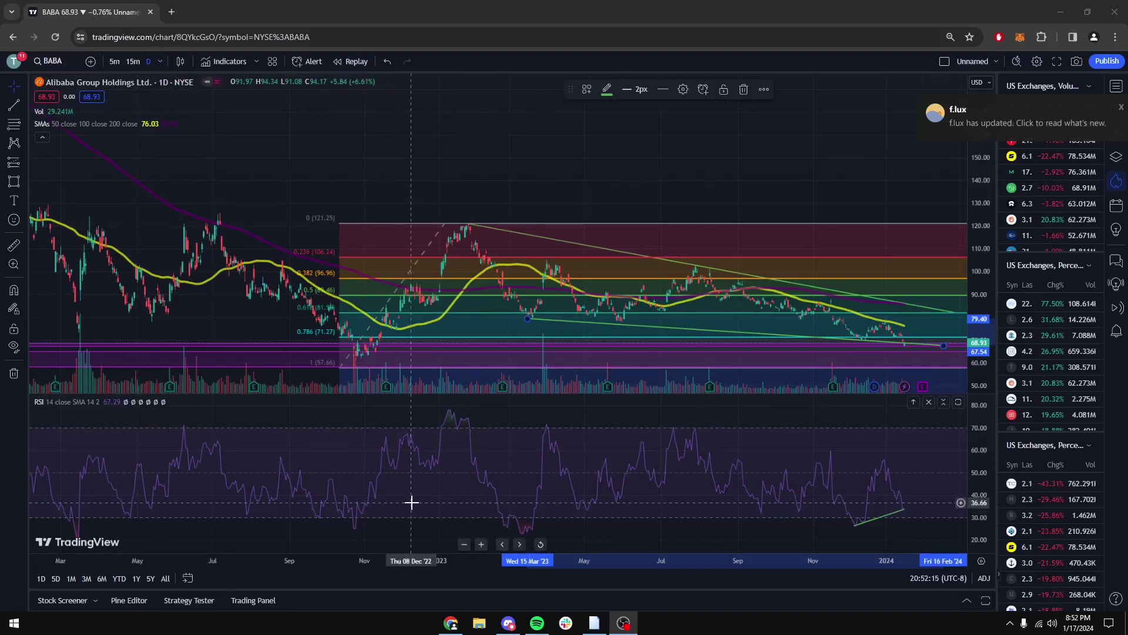
Examine the converging trend lines, Fibonacci retracement levels and RSI divergence on the daily BABA chart
scroll(410, 499, down, 5)
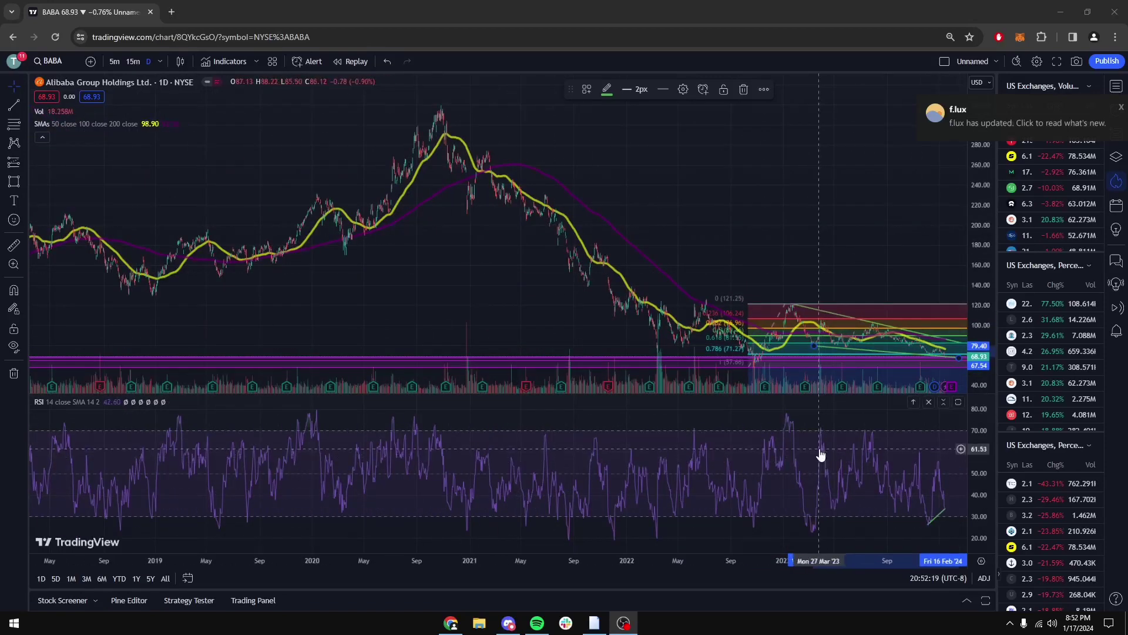
scroll(674, 365, up, 2)
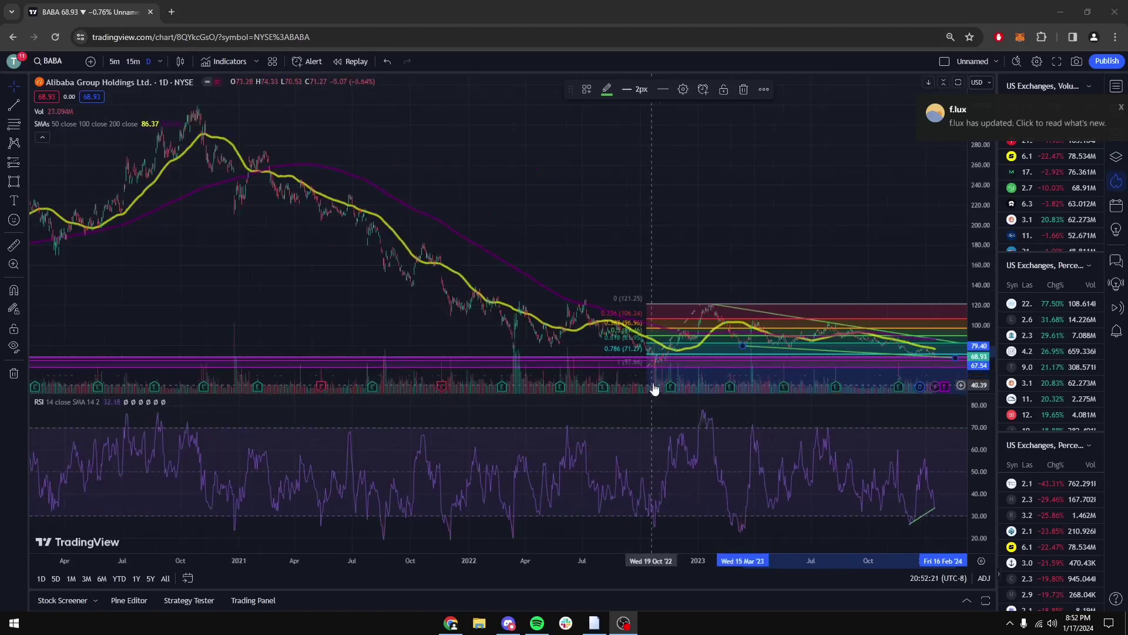
scroll(532, 383, up, 5)
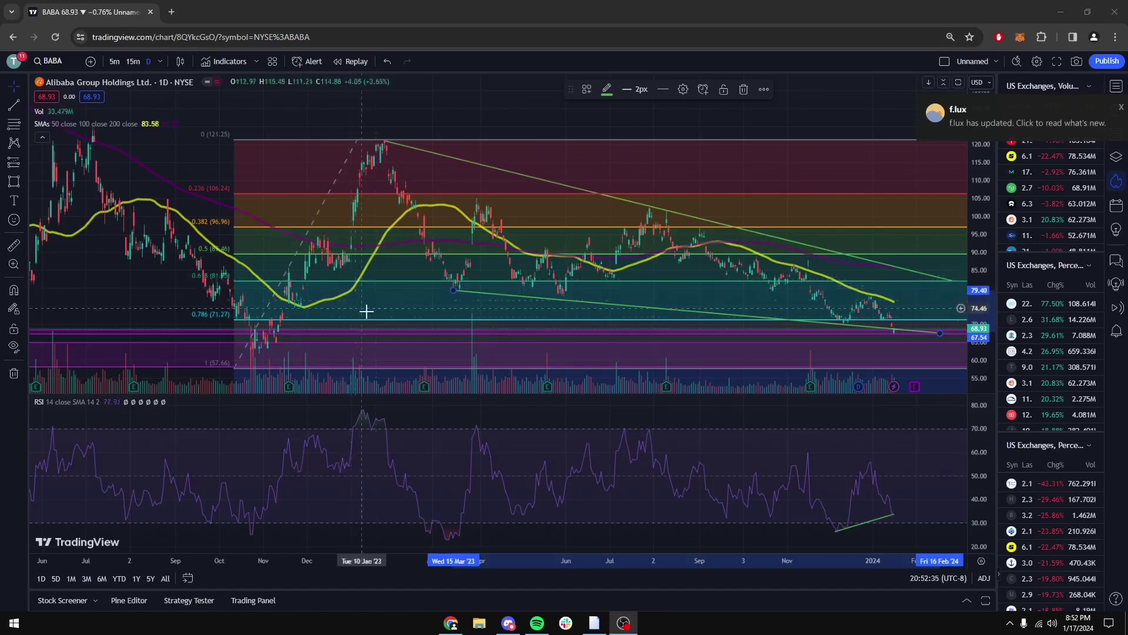
scroll(547, 386, down, 2)
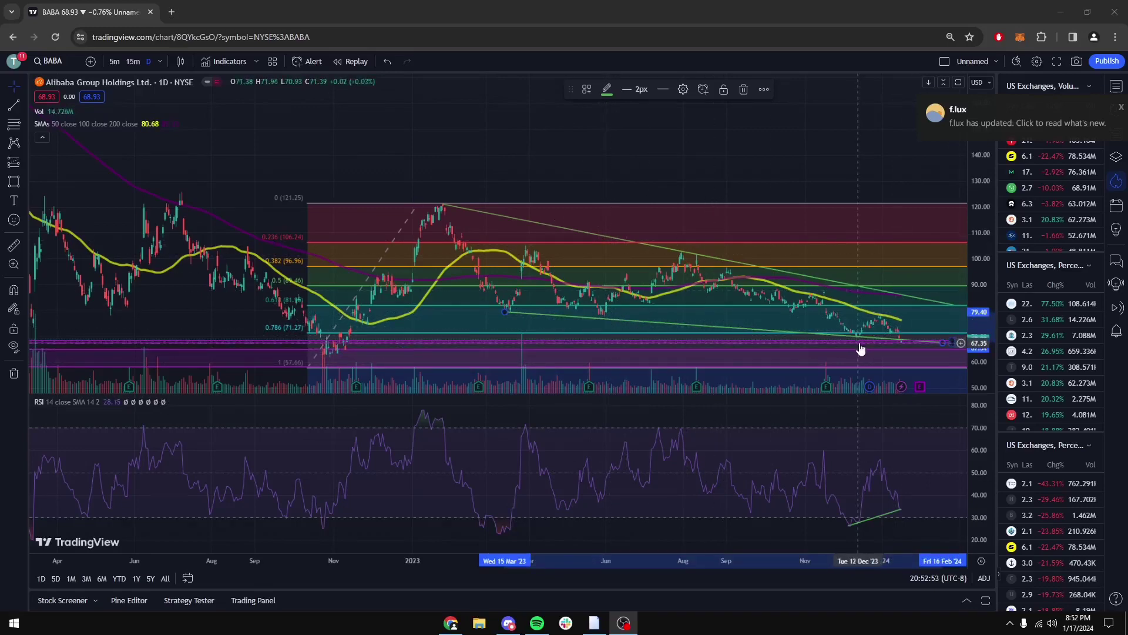
scroll(860, 348, up, 3)
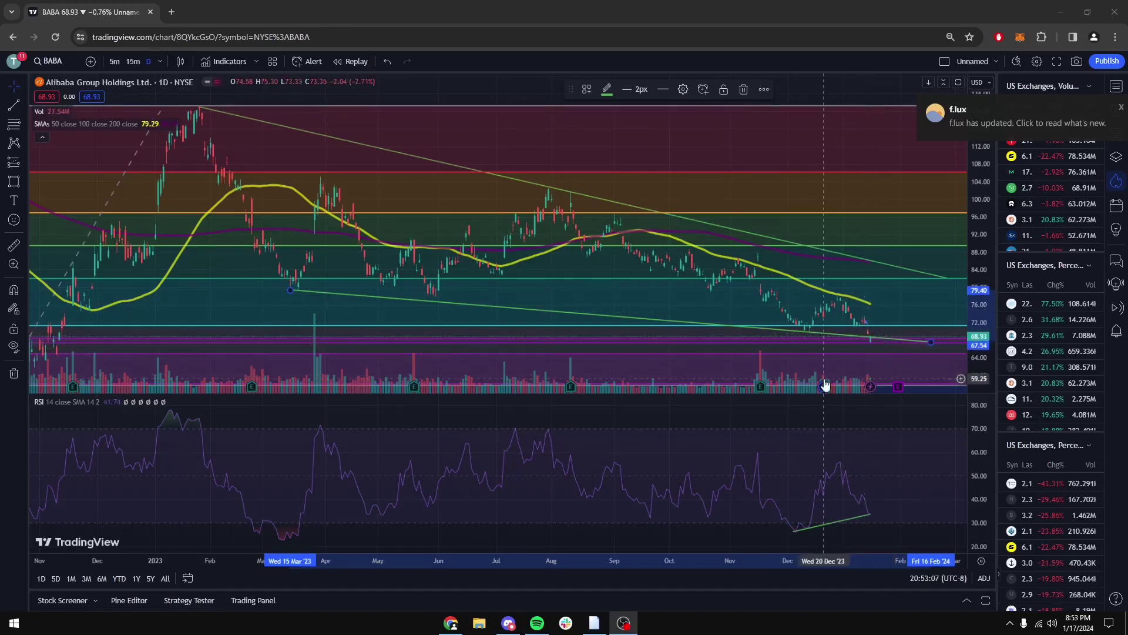
scroll(773, 398, down, 4)
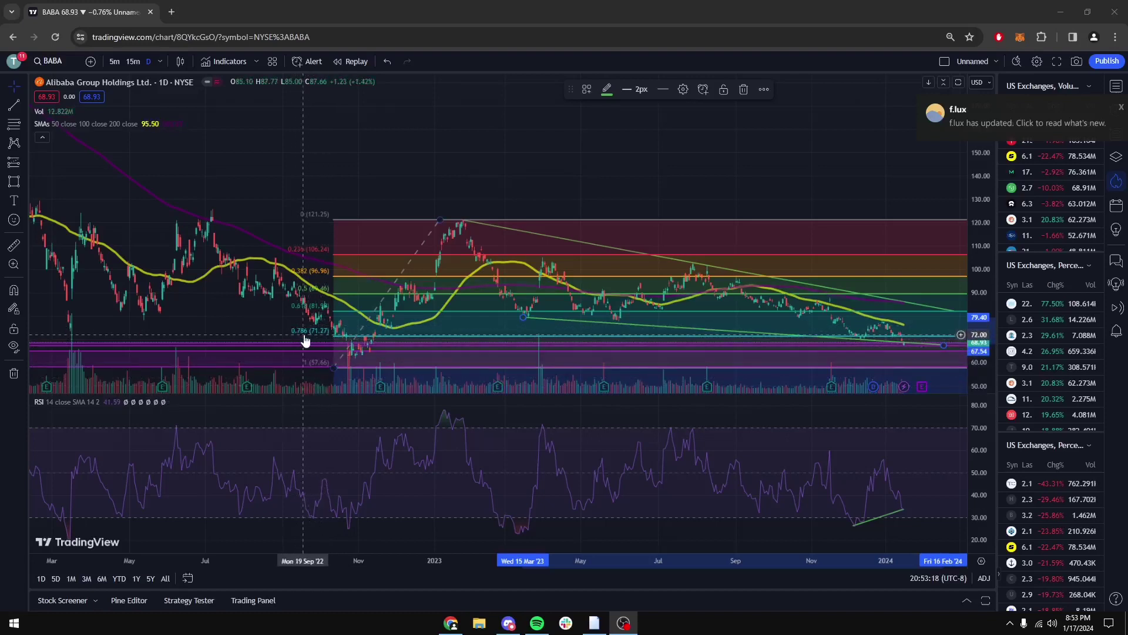
scroll(823, 352, up, 3)
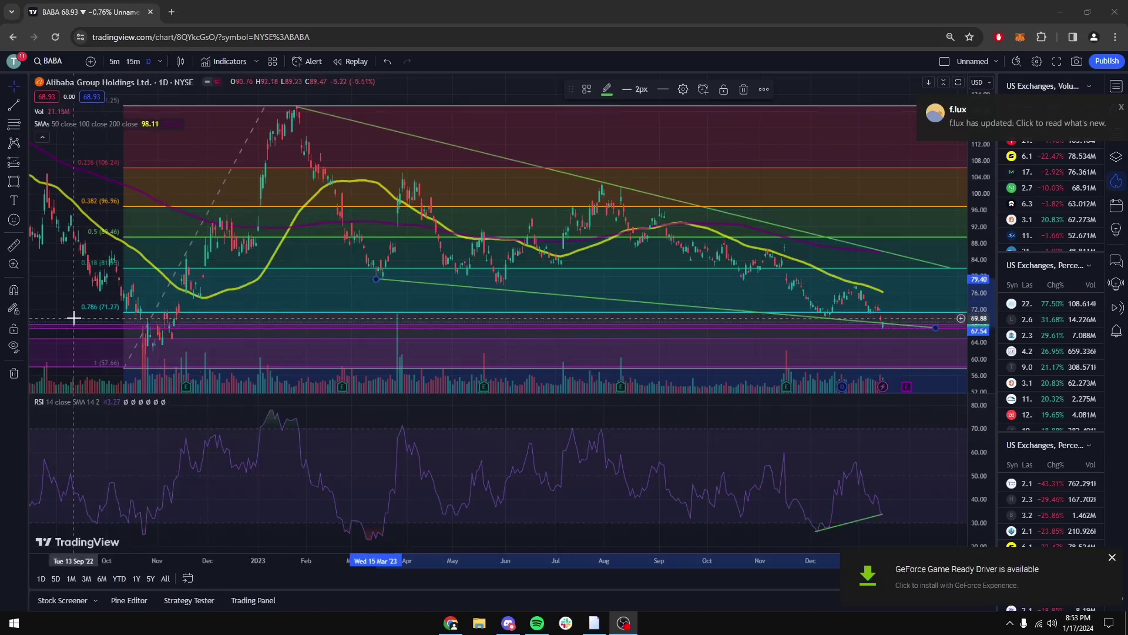
Examine how the price behaved around the purple support zone during 2015 and 2016
scroll(94, 317, down, 2)
scroll(99, 321, down, 1)
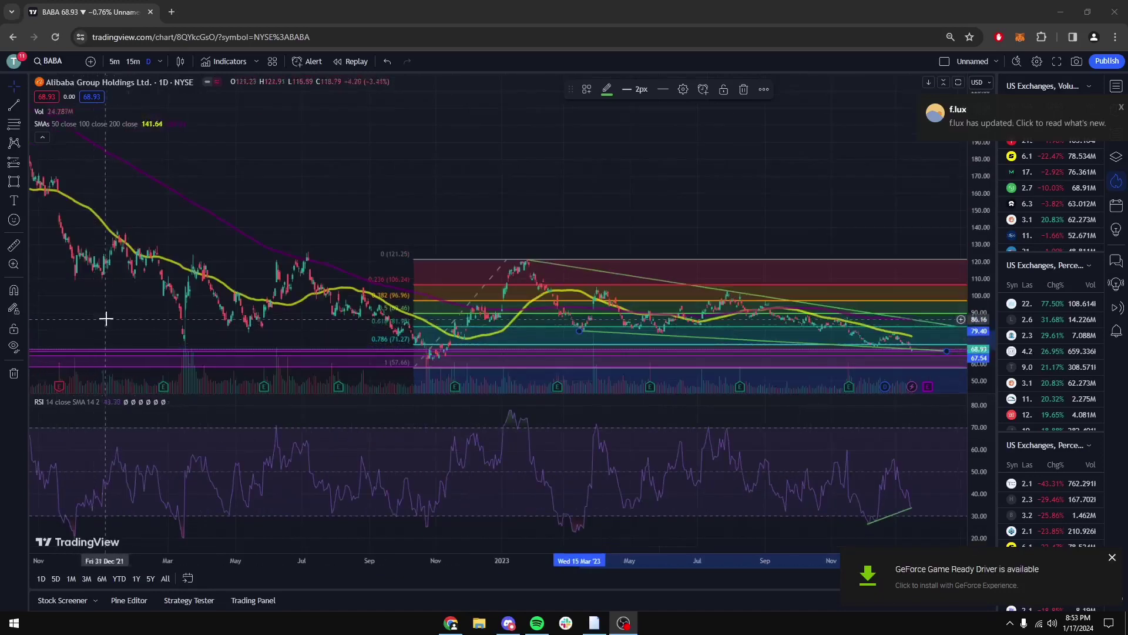
scroll(112, 356, down, 5)
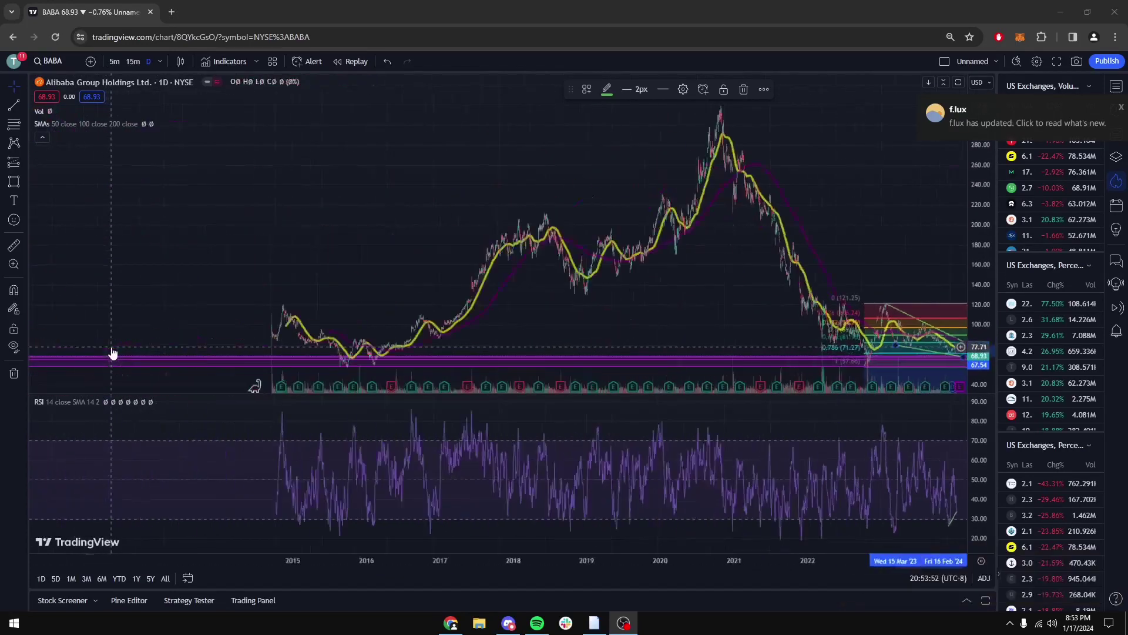
drag(345, 352, 546, 348)
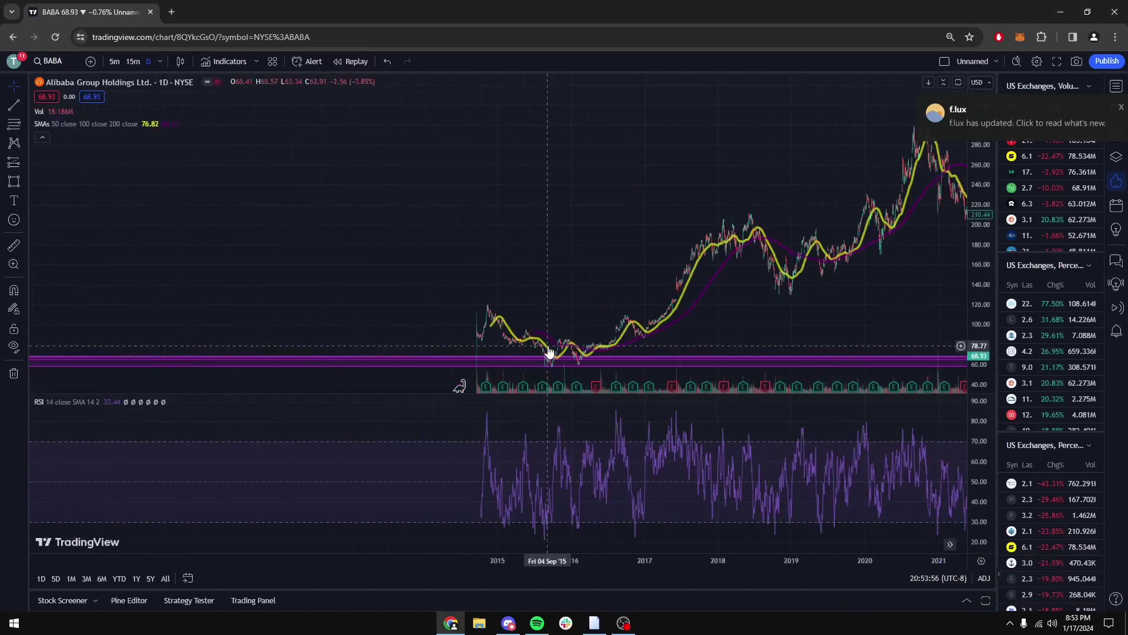
scroll(550, 351, up, 5)
drag(549, 351, 436, 295)
scroll(322, 298, up, 5)
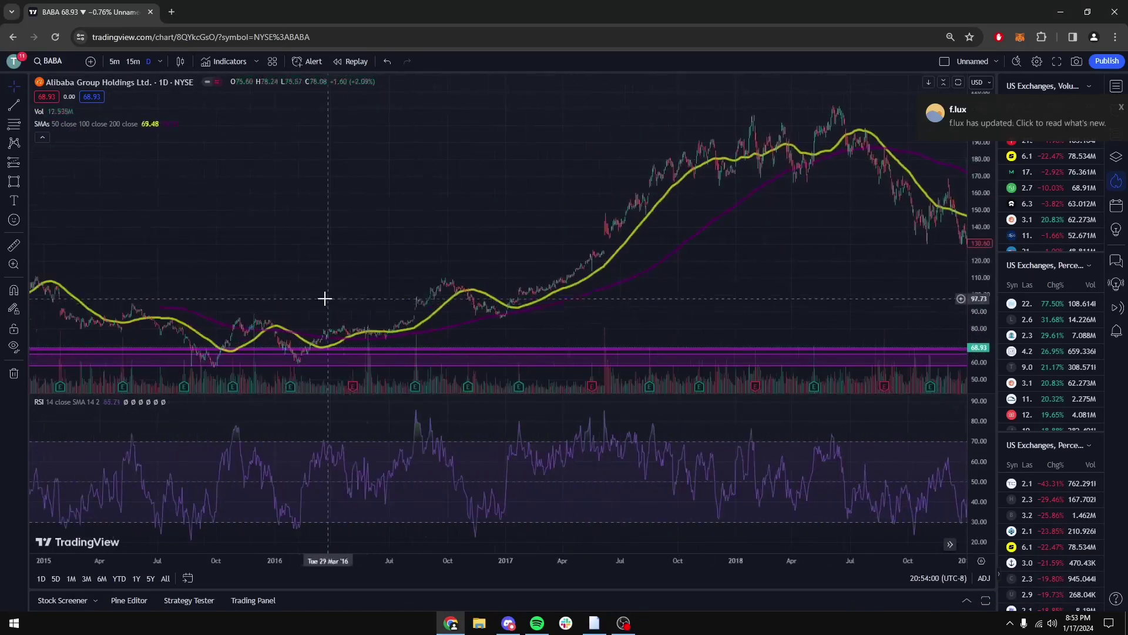
drag(237, 267, 383, 301)
scroll(384, 301, up, 2)
drag(112, 311, 315, 317)
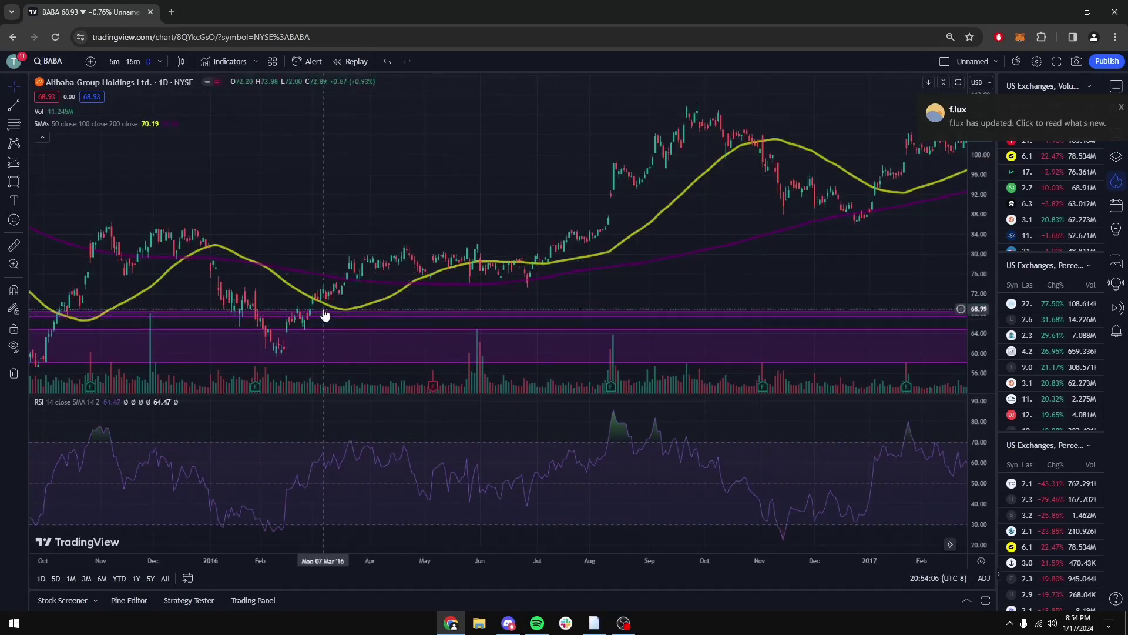
scroll(529, 282, down, 2)
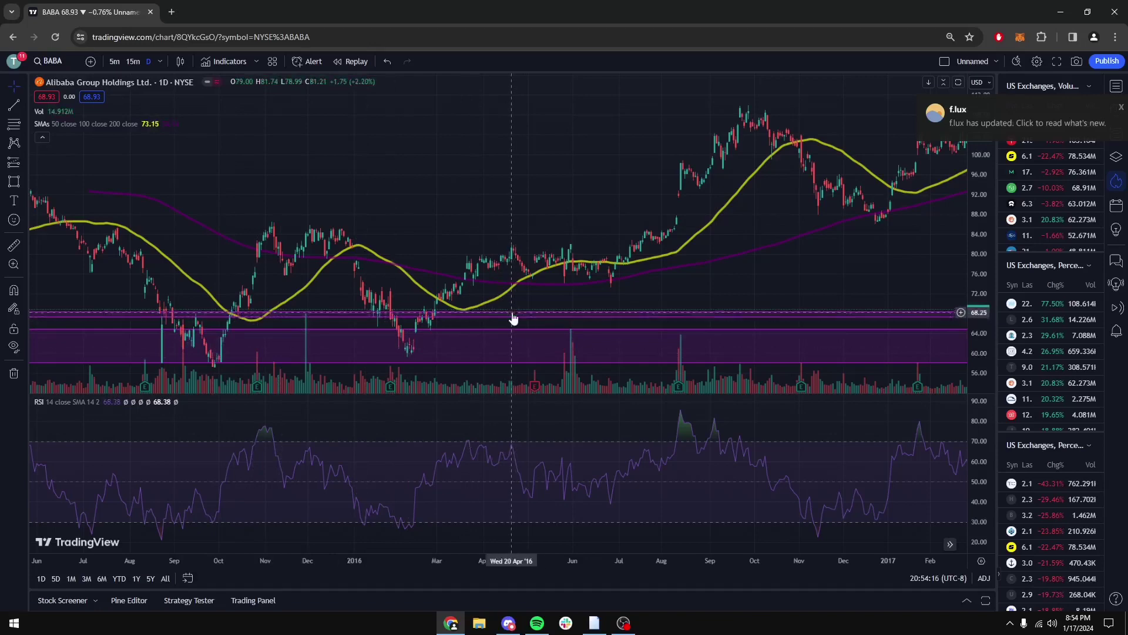
Follow the daily price history from 2016 forward to the Fibonacci retracement and the January 2024 candles
drag(735, 317, 179, 282)
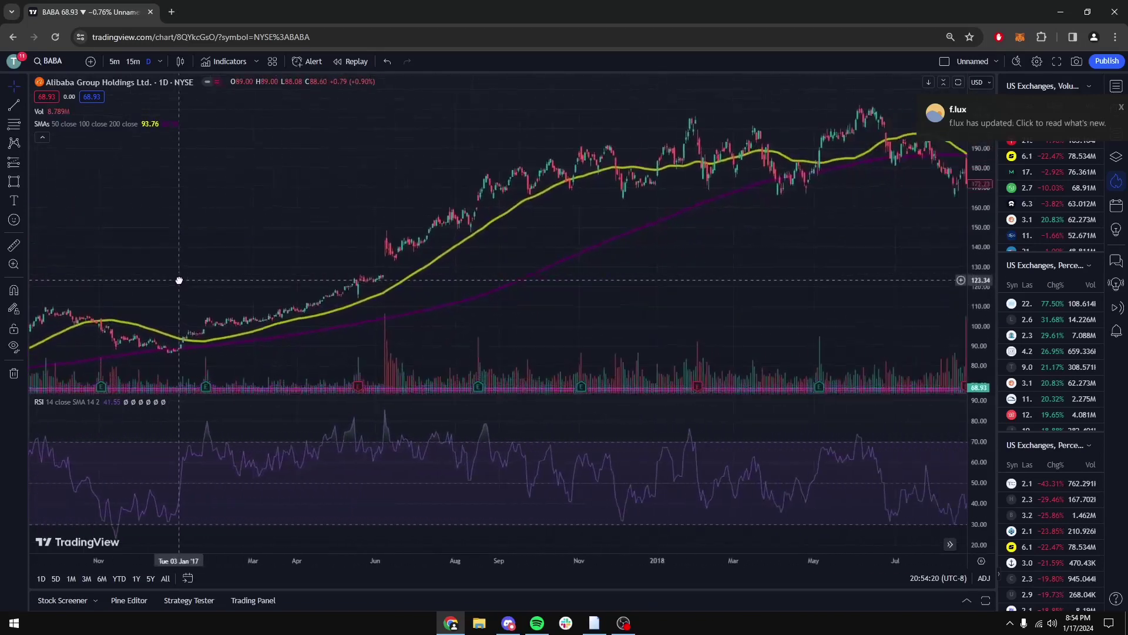
drag(851, 270, 426, 265)
drag(846, 297, 421, 260)
drag(879, 305, 504, 297)
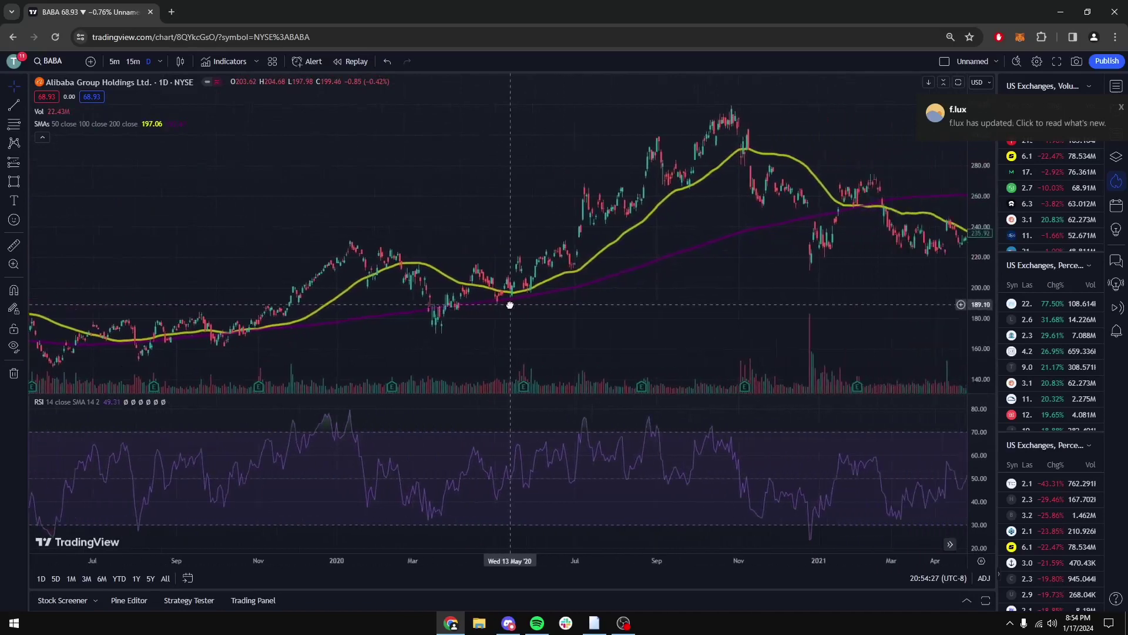
drag(764, 303, 412, 295)
drag(655, 308, 407, 299)
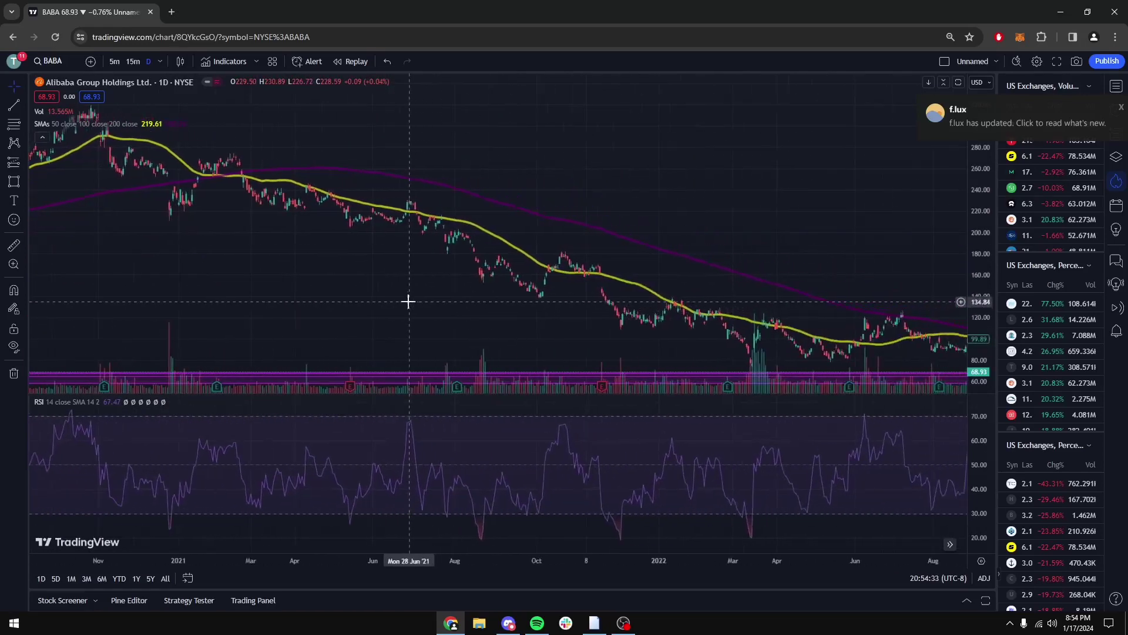
drag(583, 264, 372, 235)
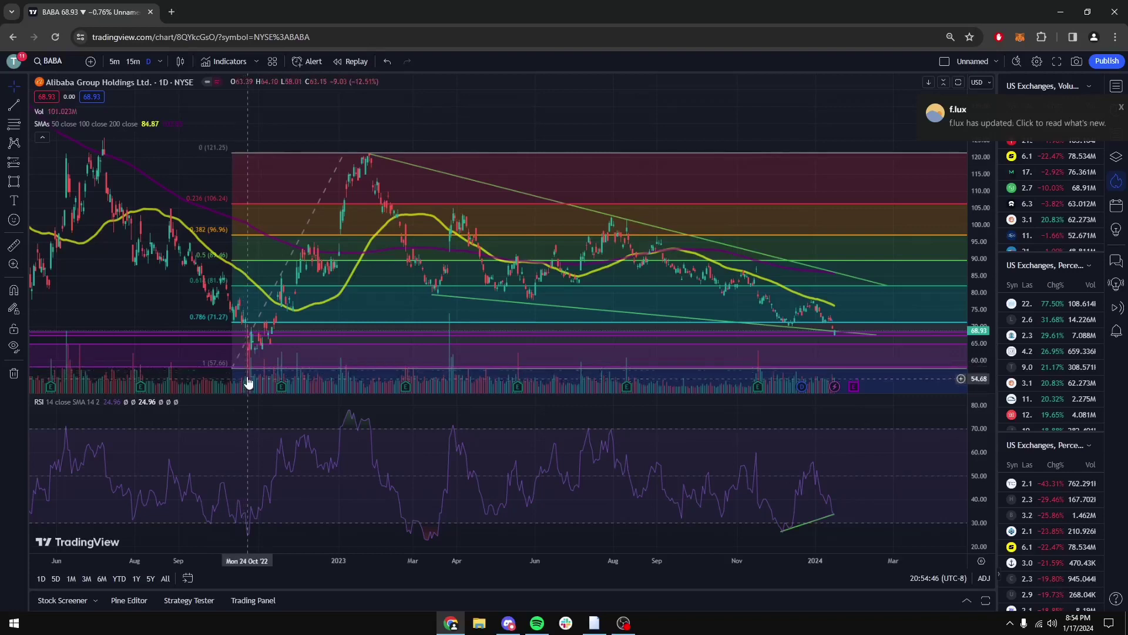
Measure the potential drop from the latest candle to just below the Fibonacci 1 level and inspect it closely
click(844, 333)
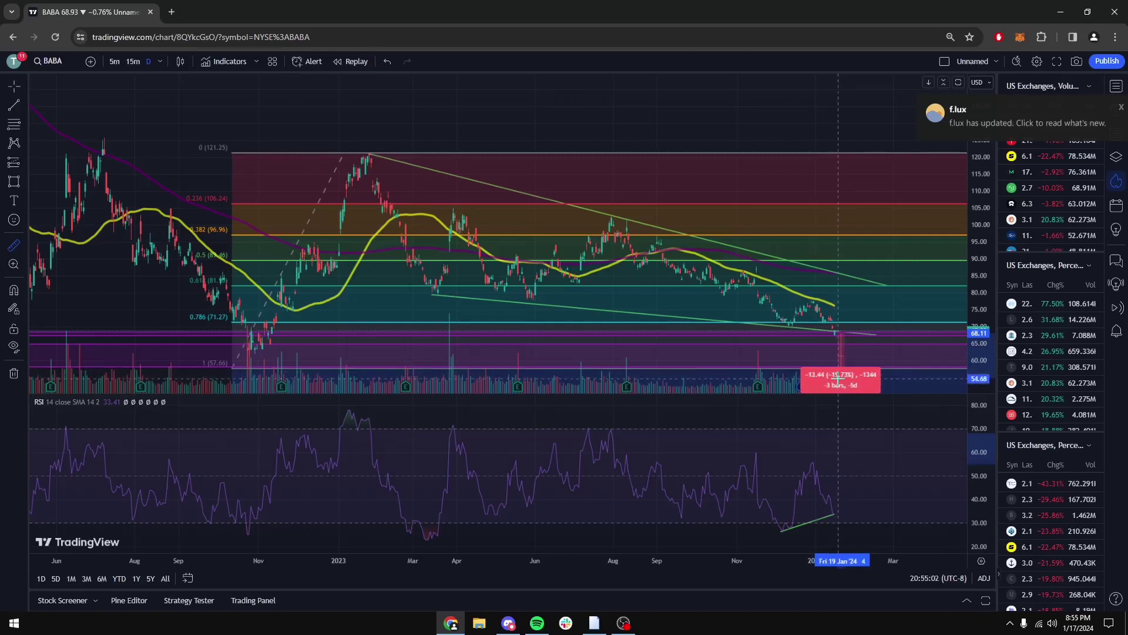
click(839, 379)
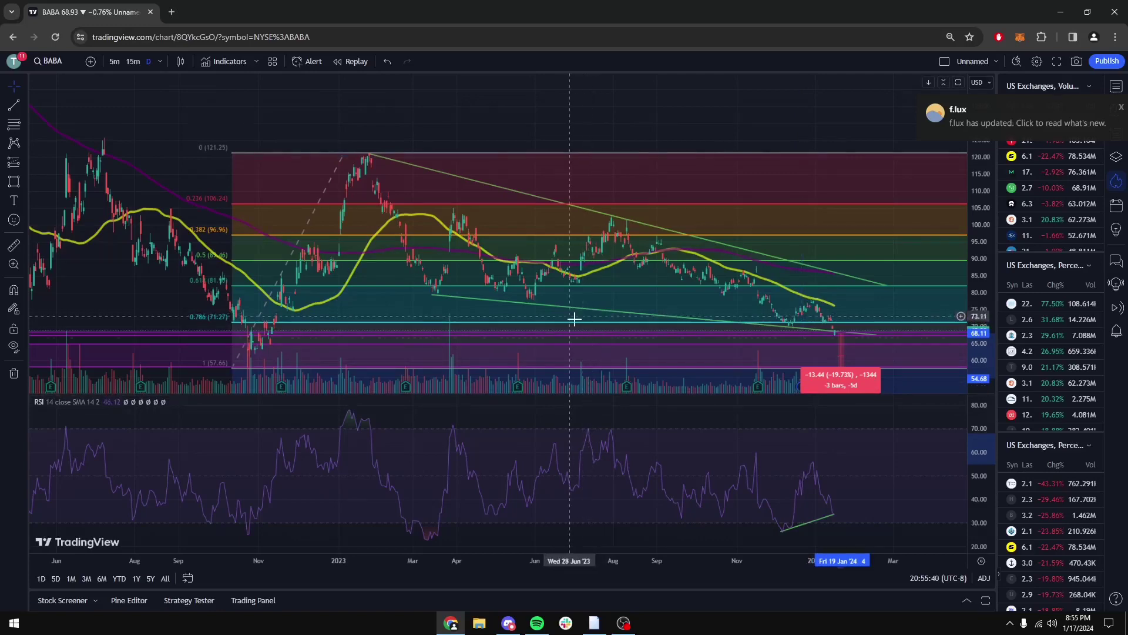
scroll(742, 394, up, 5)
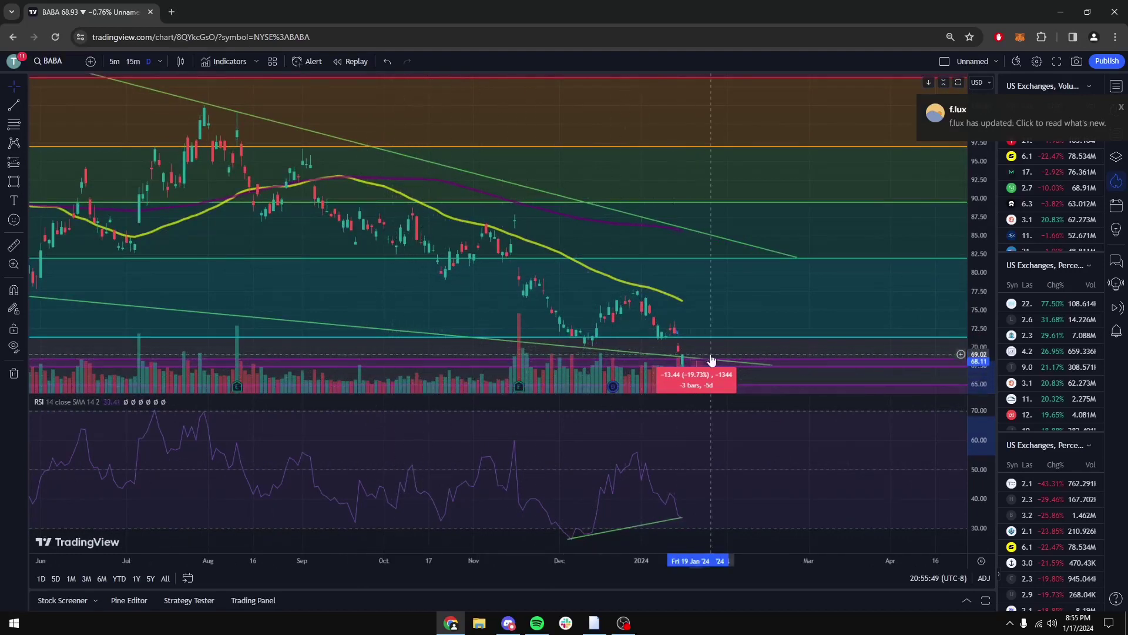
scroll(664, 361, up, 2)
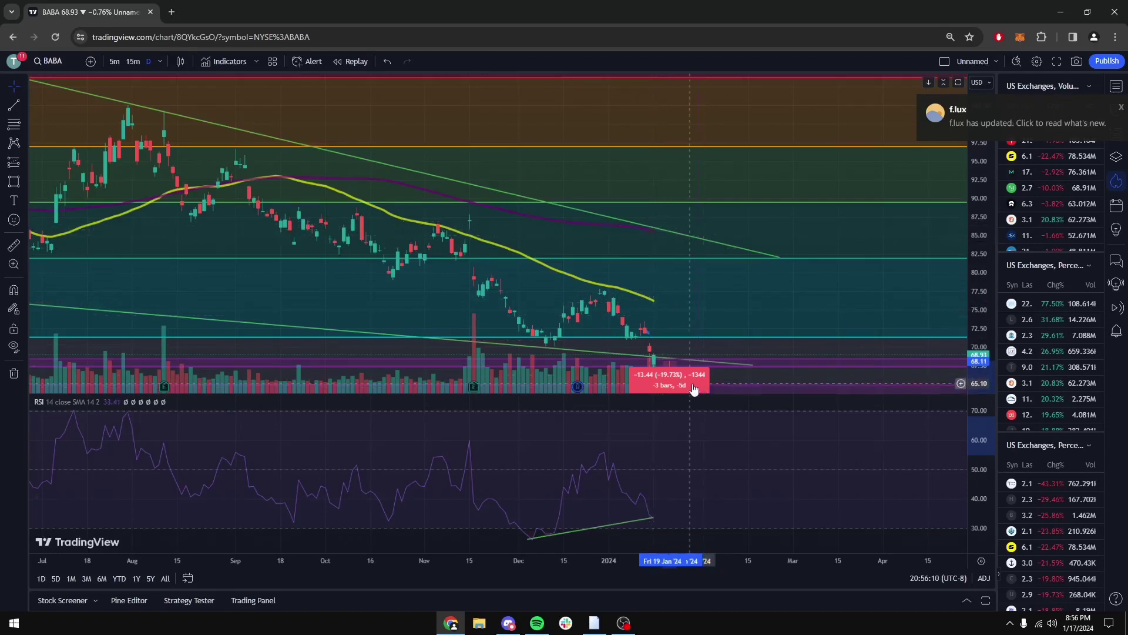
scroll(717, 365, down, 2)
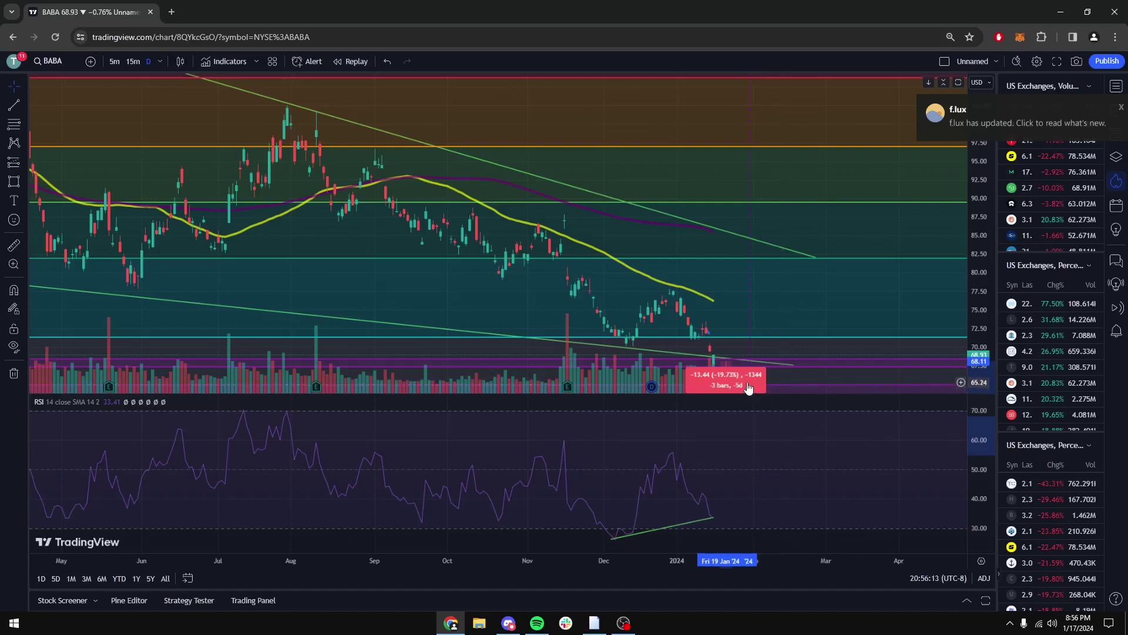
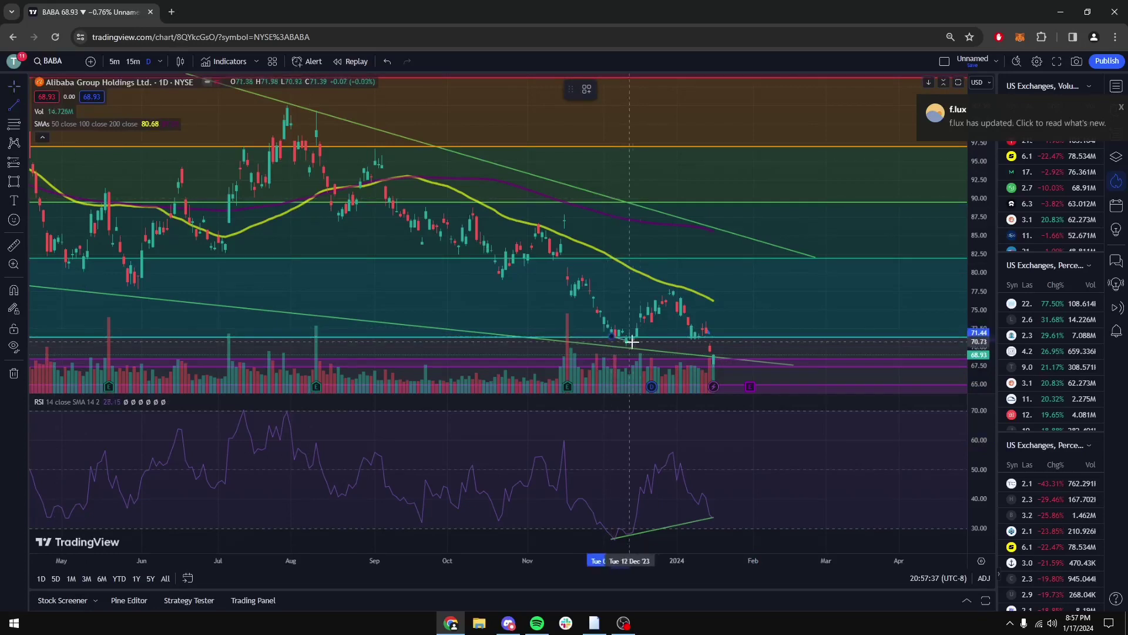
Draw a trend line under the recent price lows from 5 December 2023 to 18 January 2024 and colour it red
click(717, 367)
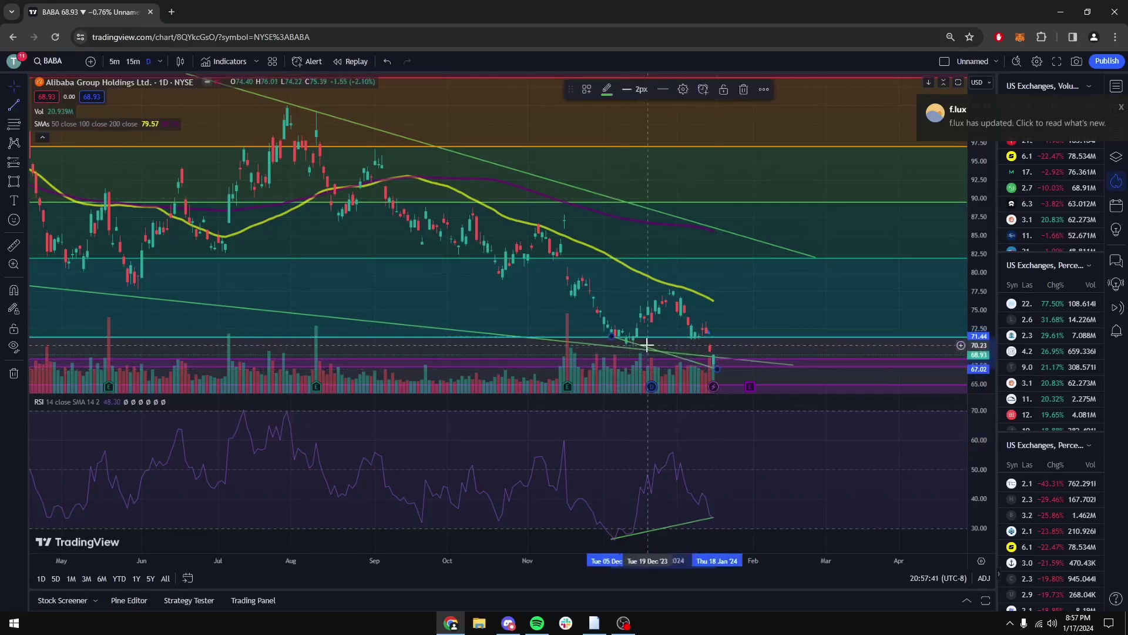
double_click(646, 346)
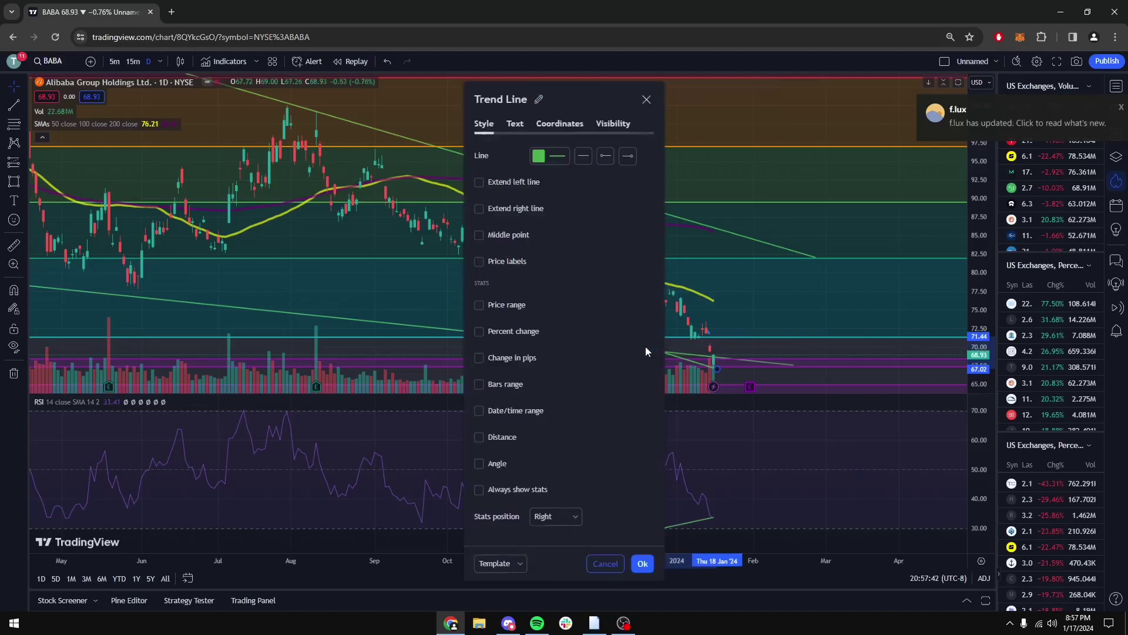
click(548, 160)
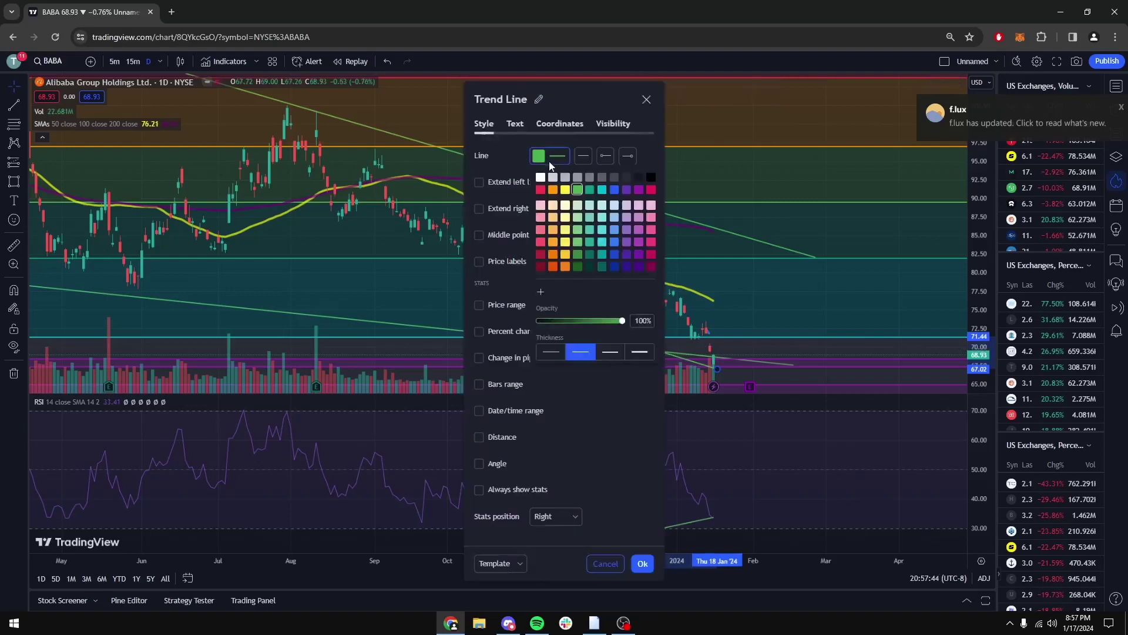
click(540, 189)
click(646, 99)
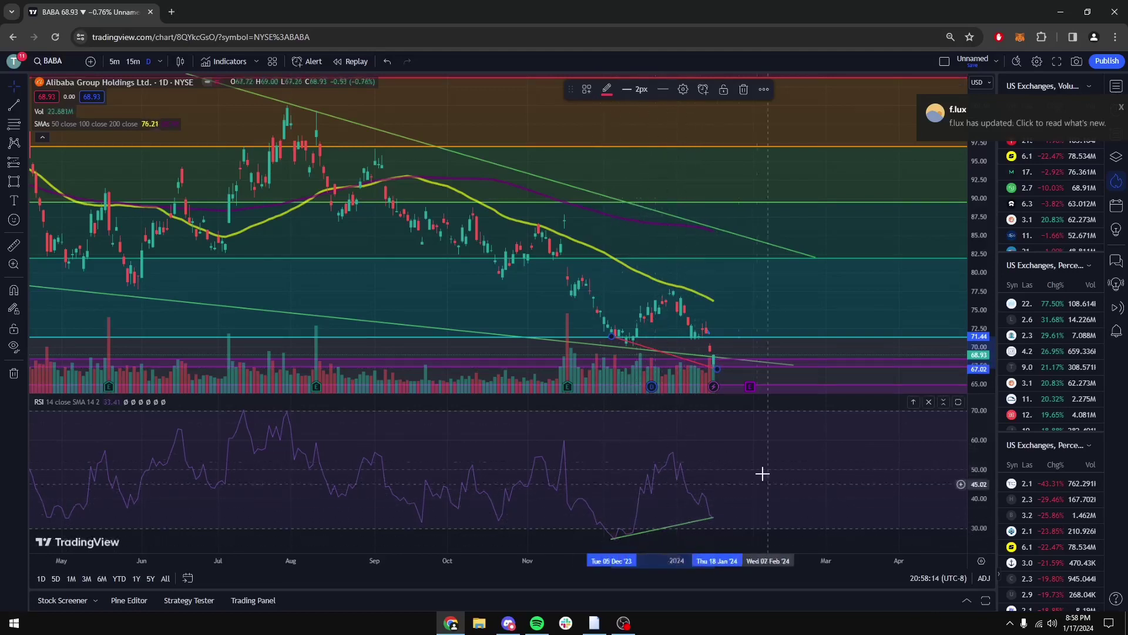
click(11, 105)
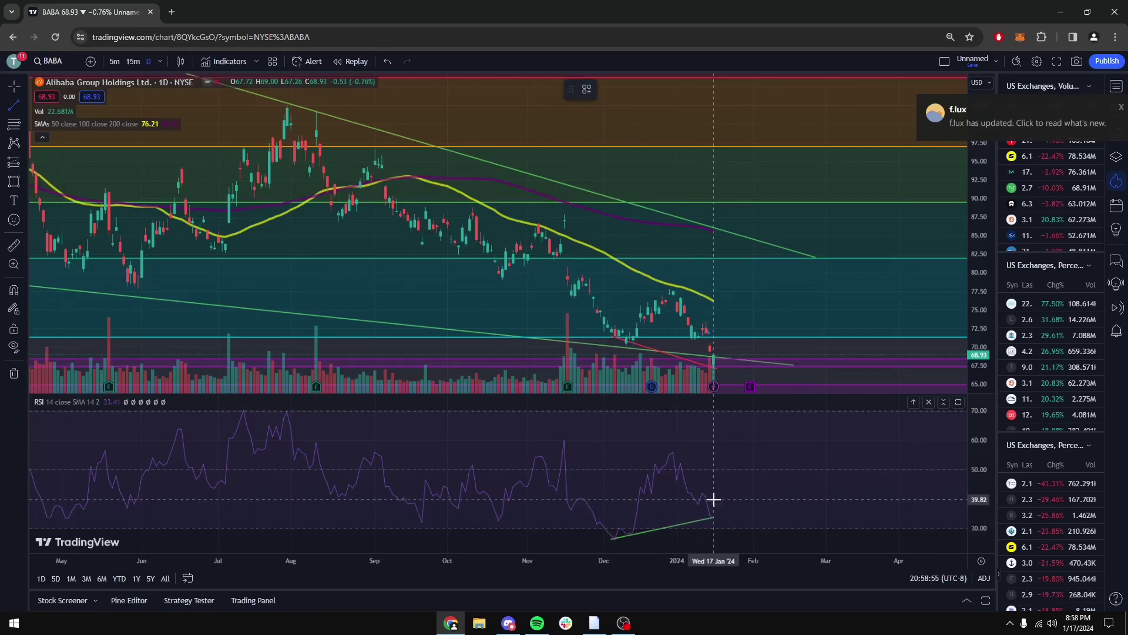
scroll(714, 499, down, 10)
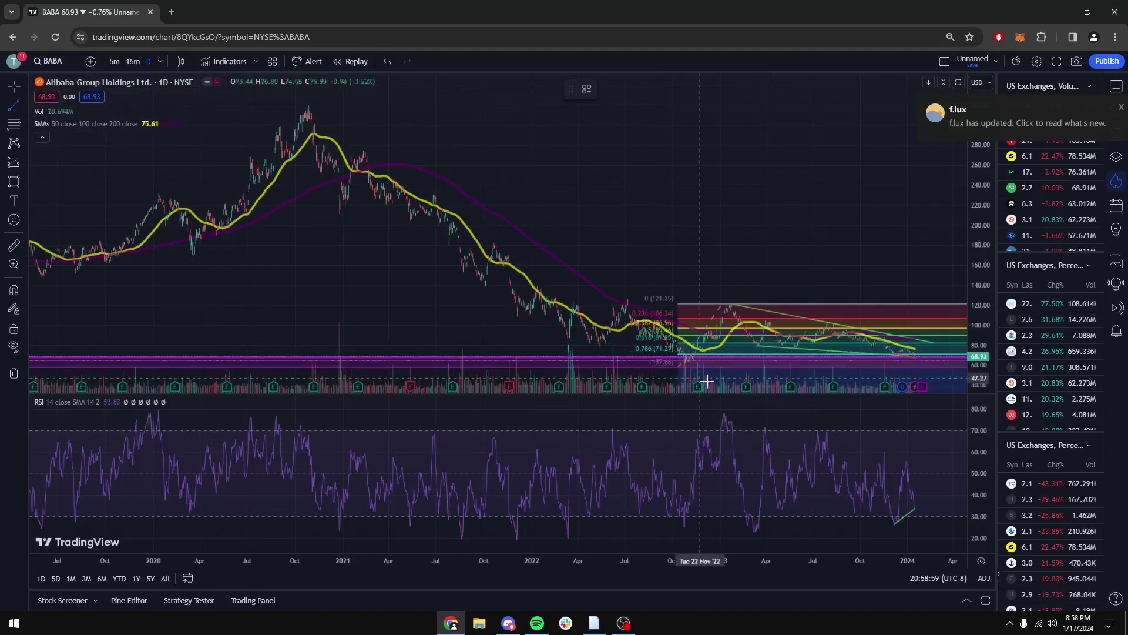
scroll(718, 368, up, 6)
scroll(464, 308, down, 3)
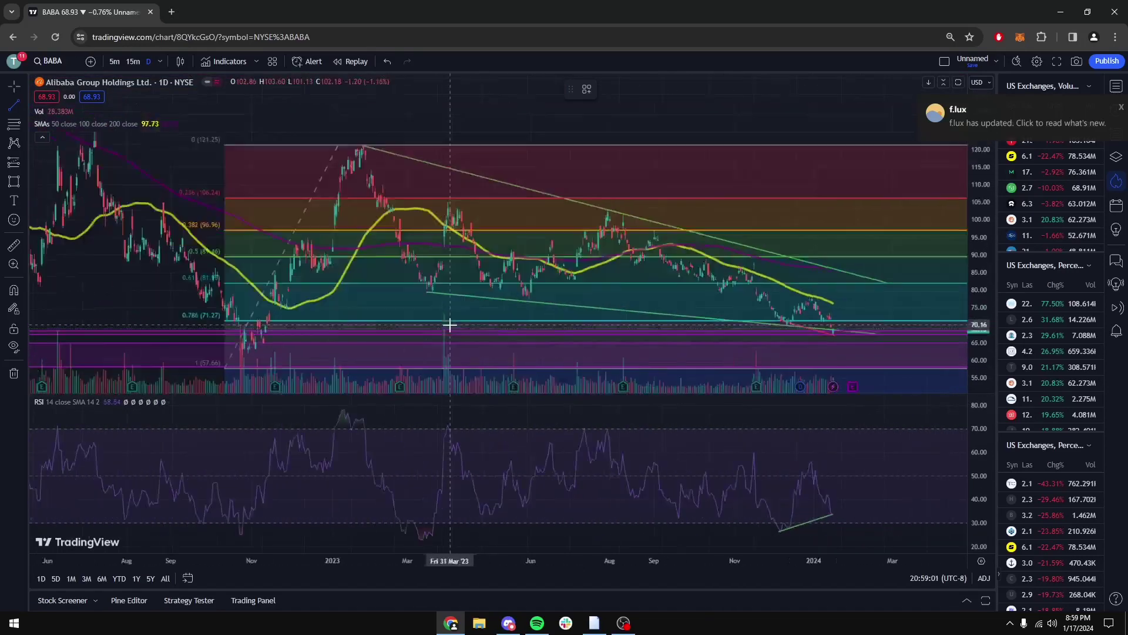
click(157, 62)
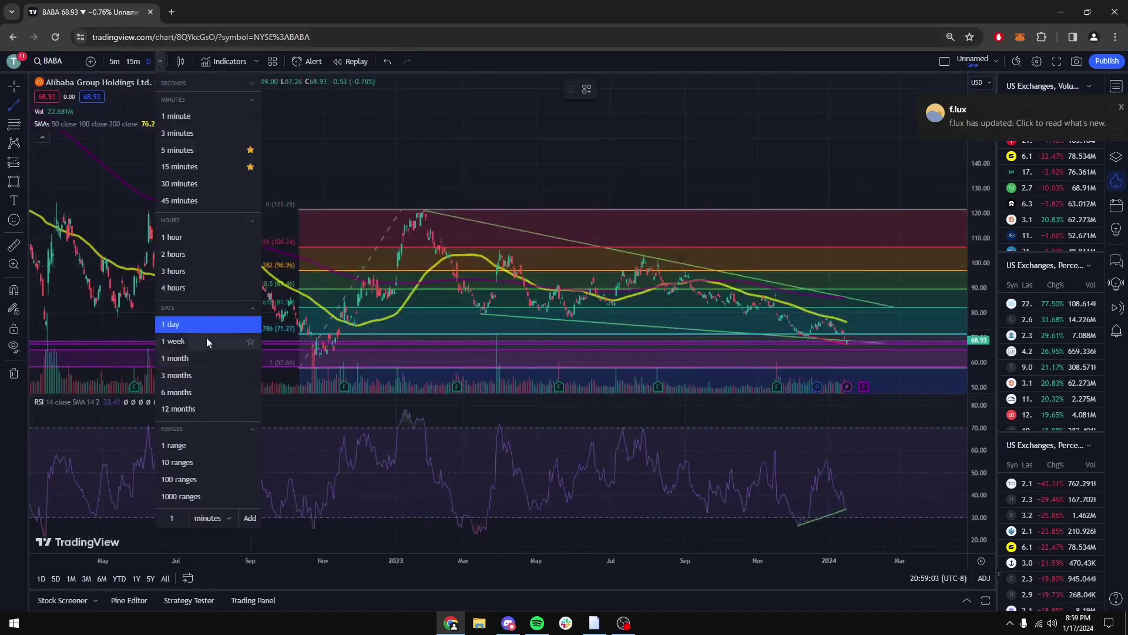
click(529, 175)
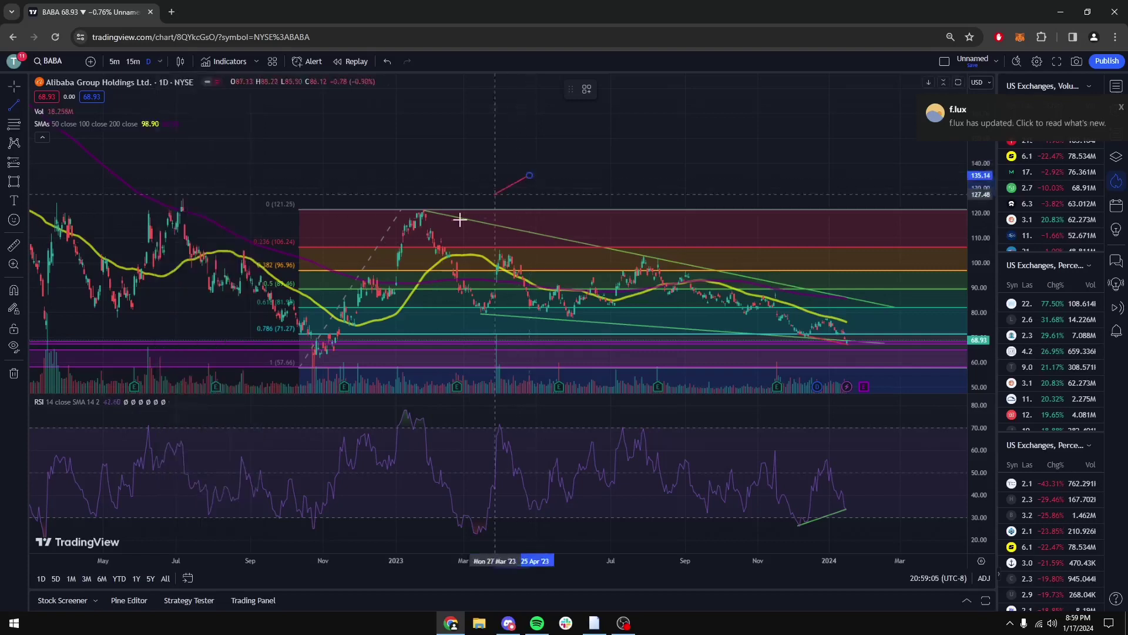
click(493, 171)
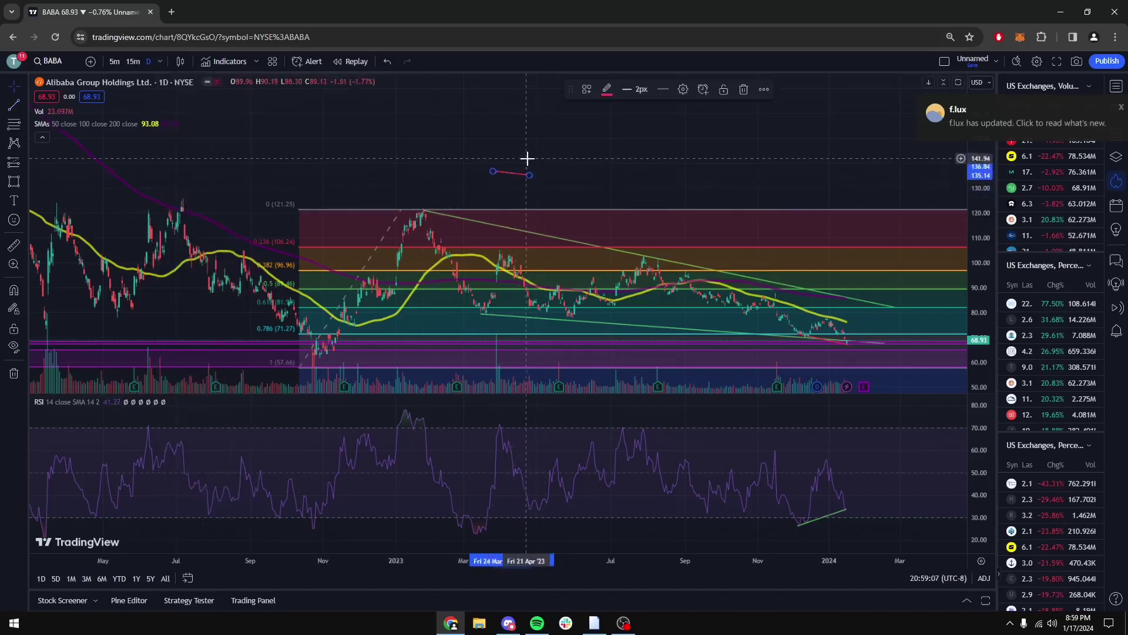
key(Delete)
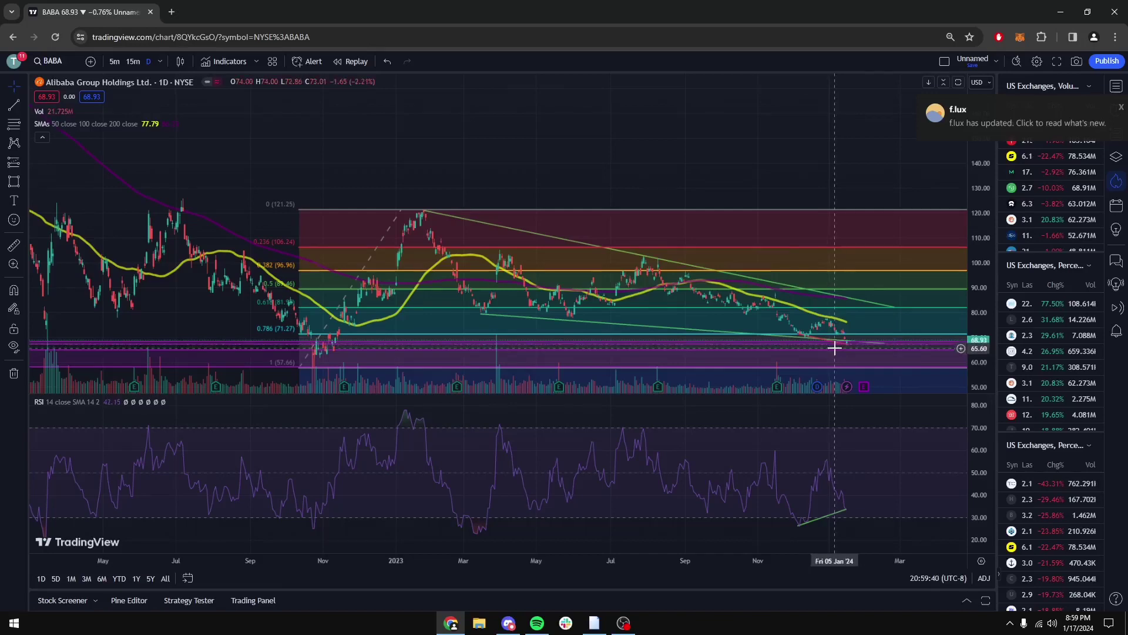
scroll(835, 348, up, 3)
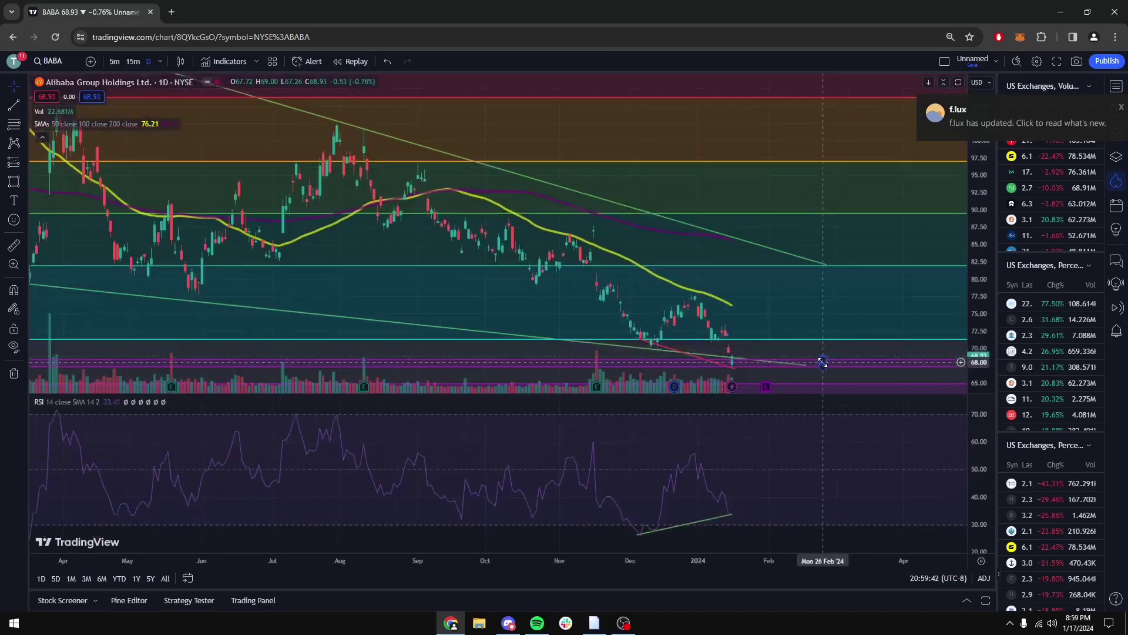
scroll(809, 368, down, 1)
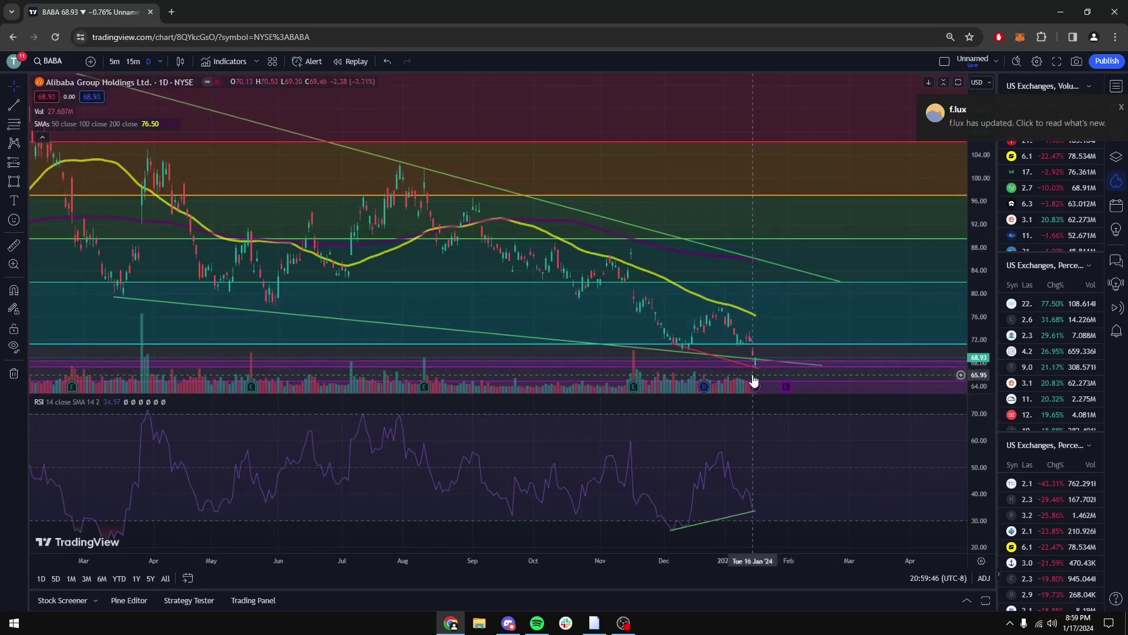
scroll(755, 380, down, 3)
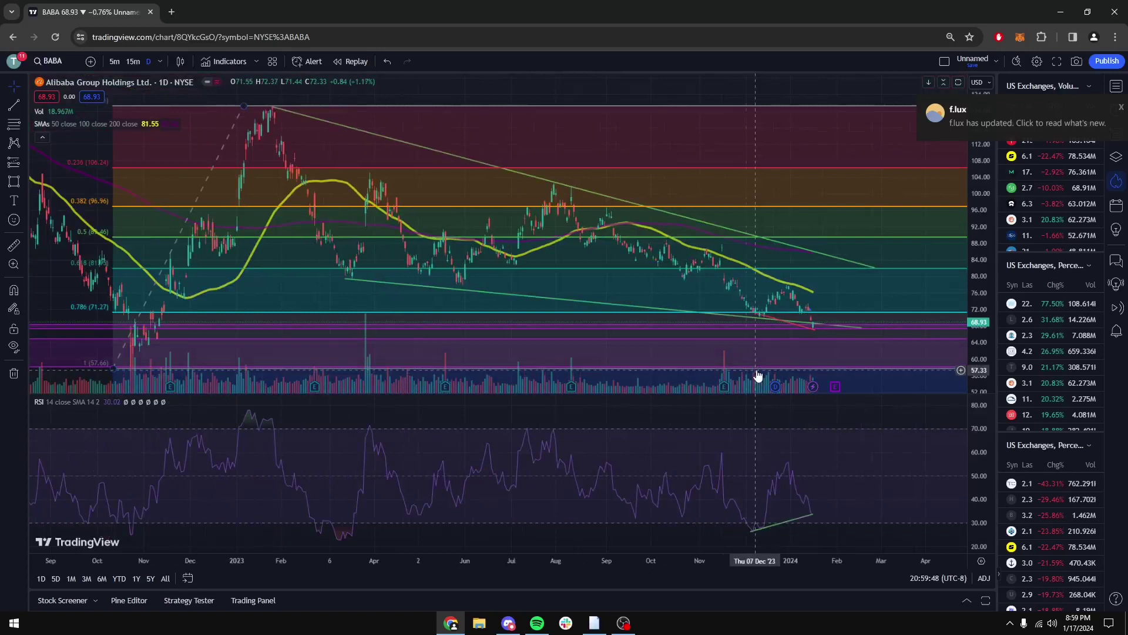